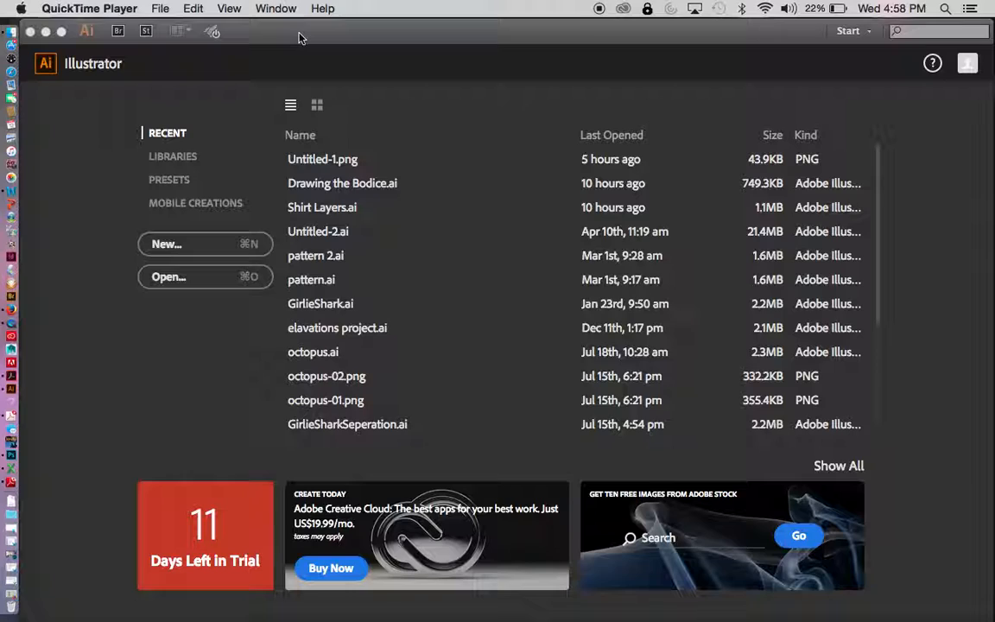
pyautogui.click(304, 36)
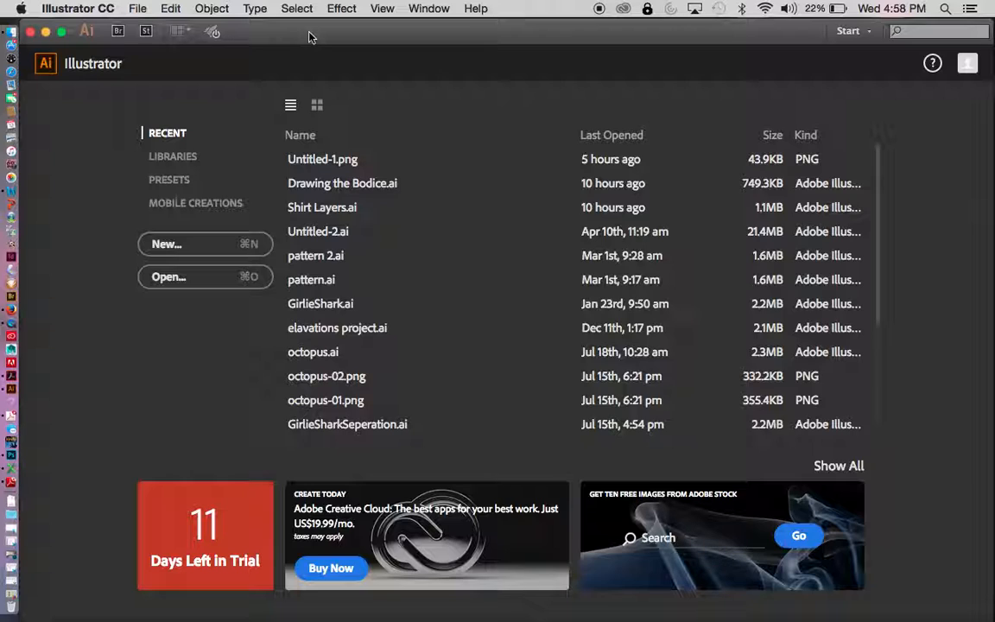
pyautogui.click(138, 9)
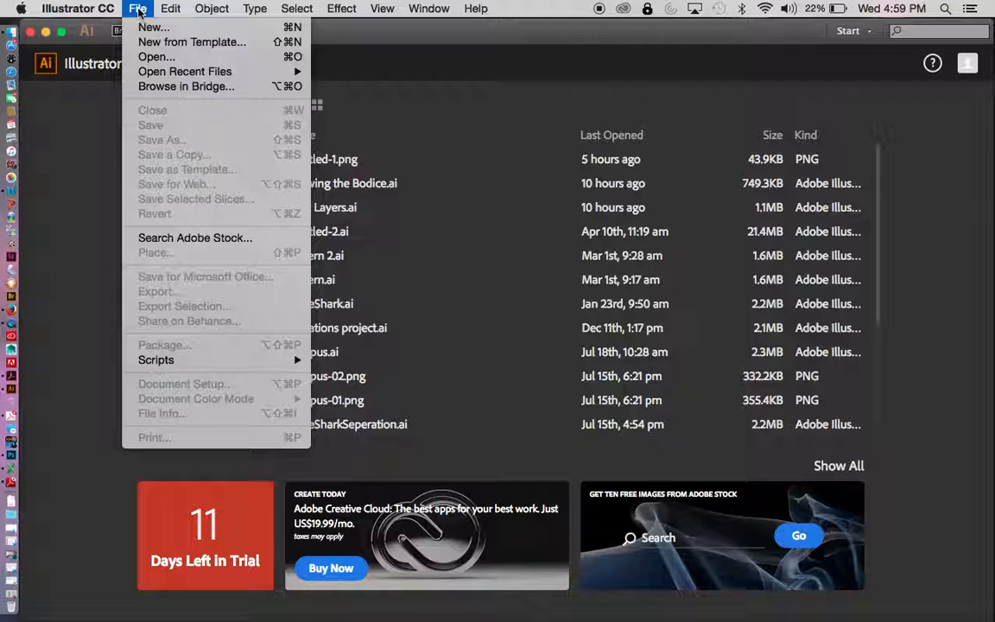
pyautogui.click(151, 28)
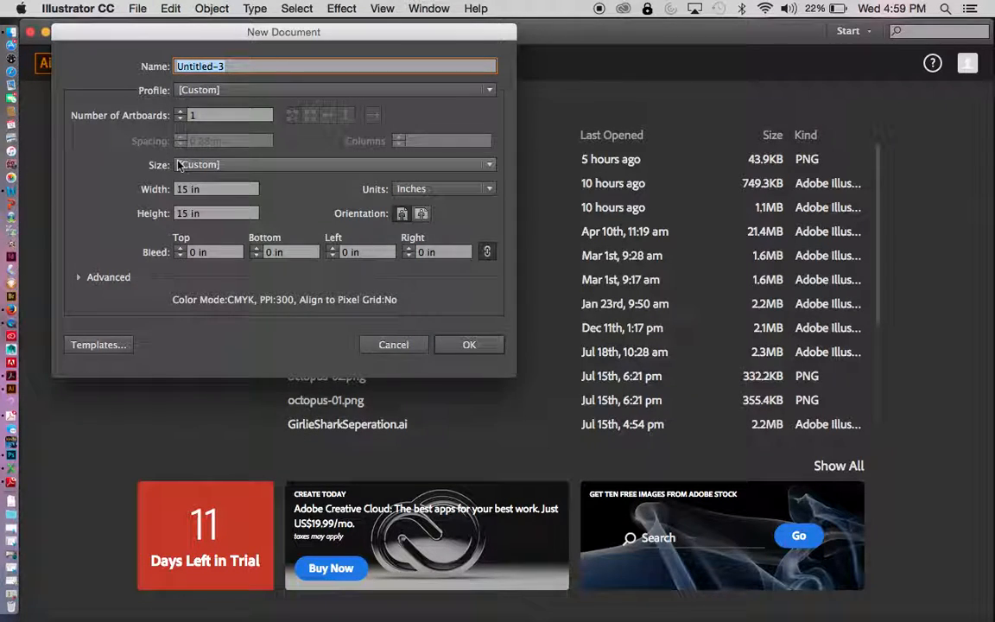
pyautogui.click(392, 345)
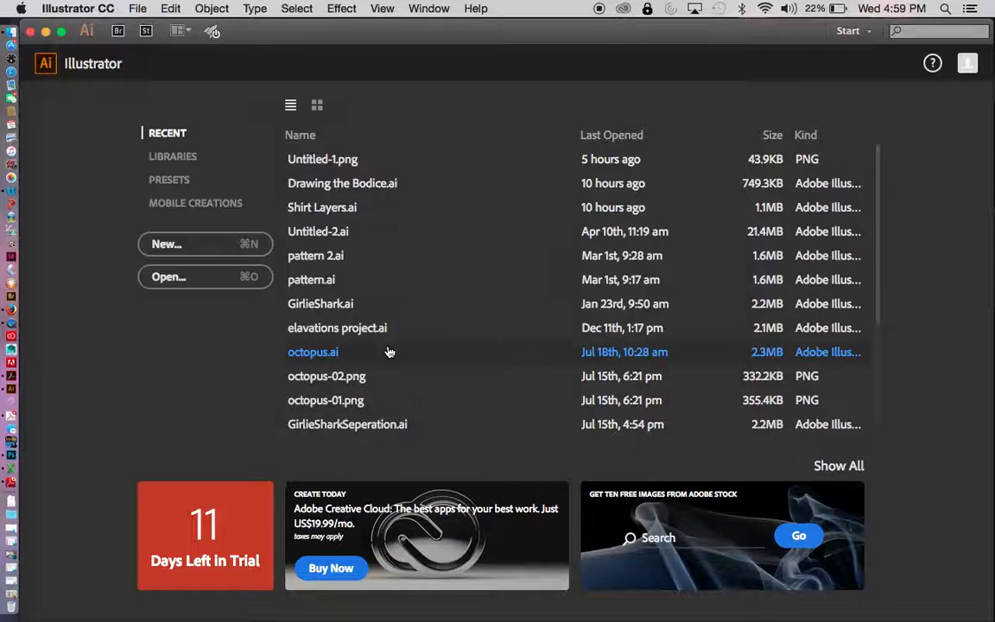
# Create a new custom-size document measuring 15 by 15 inches with one artboard and the units set to Inches
pyautogui.click(186, 248)
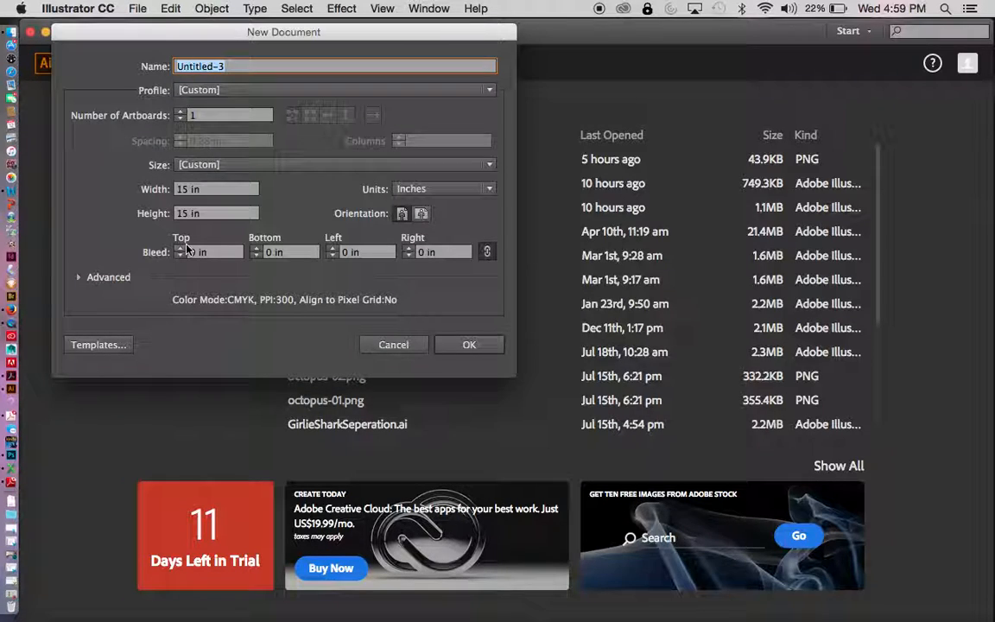
pyautogui.click(487, 194)
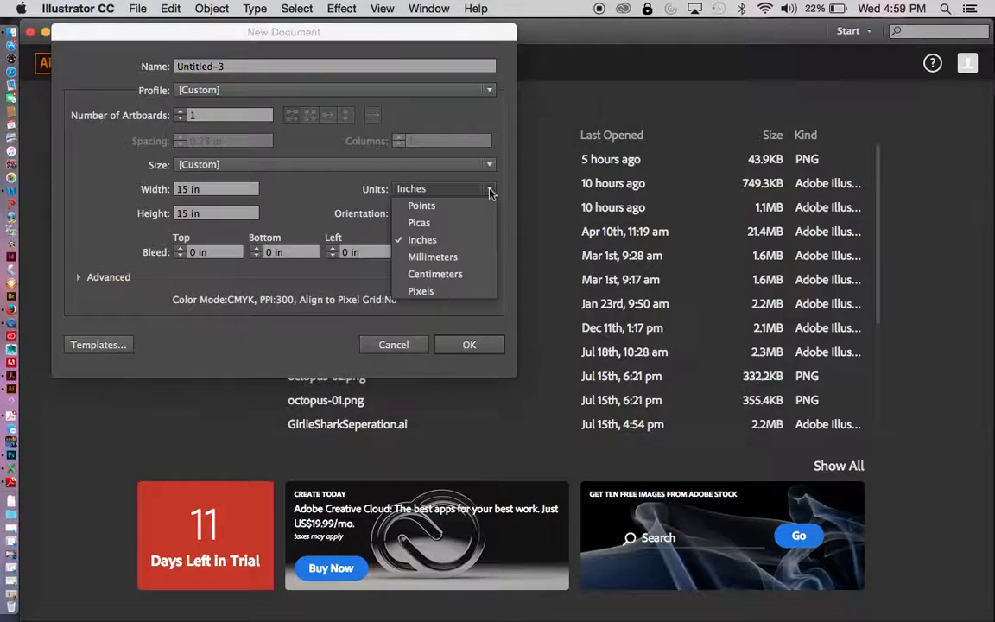
pyautogui.click(499, 205)
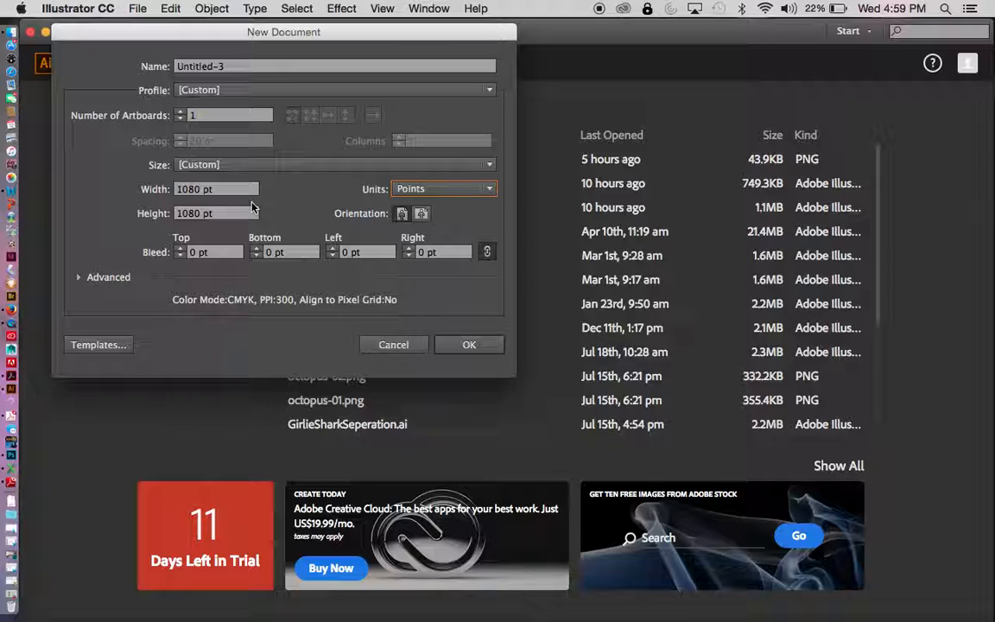
pyautogui.click(488, 190)
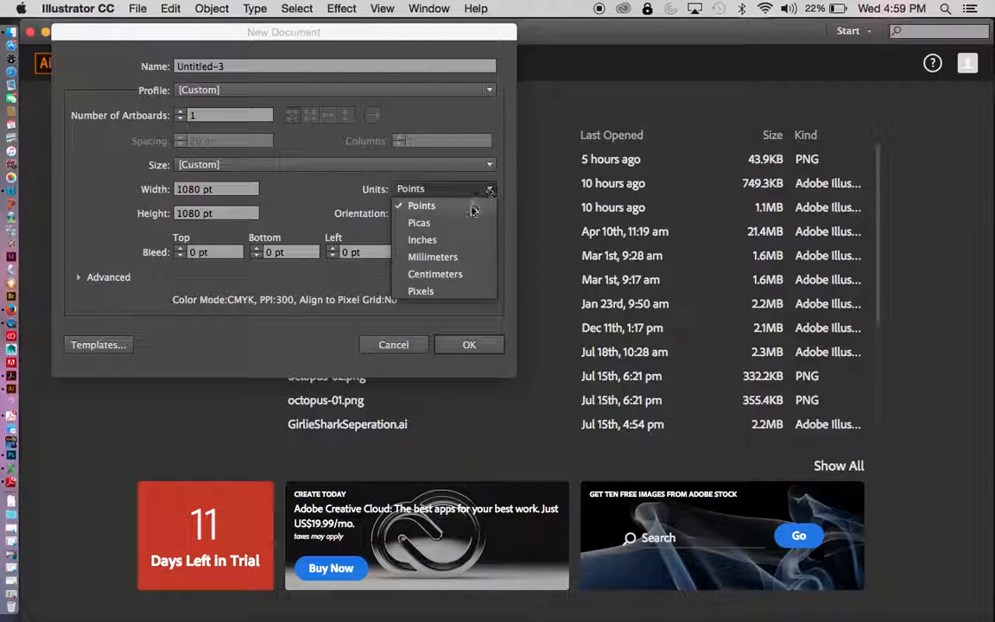
pyautogui.click(464, 239)
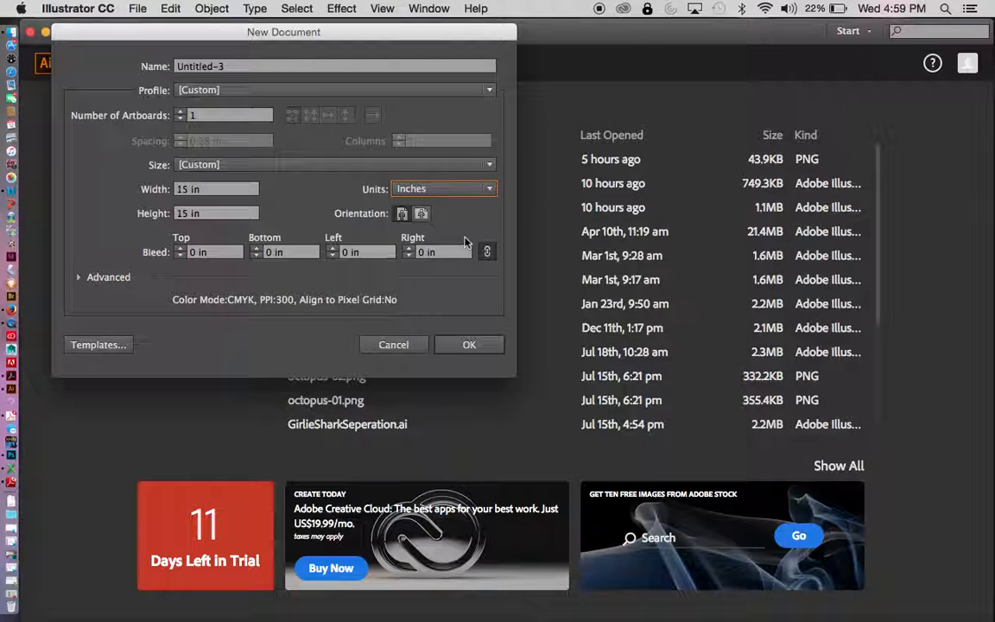
pyautogui.click(490, 165)
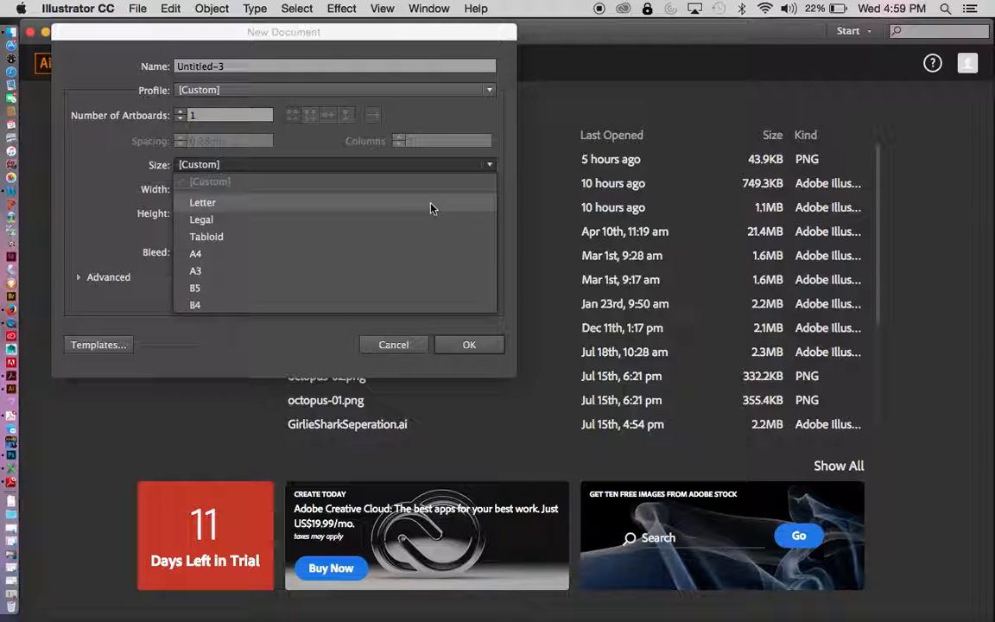
pyautogui.click(227, 334)
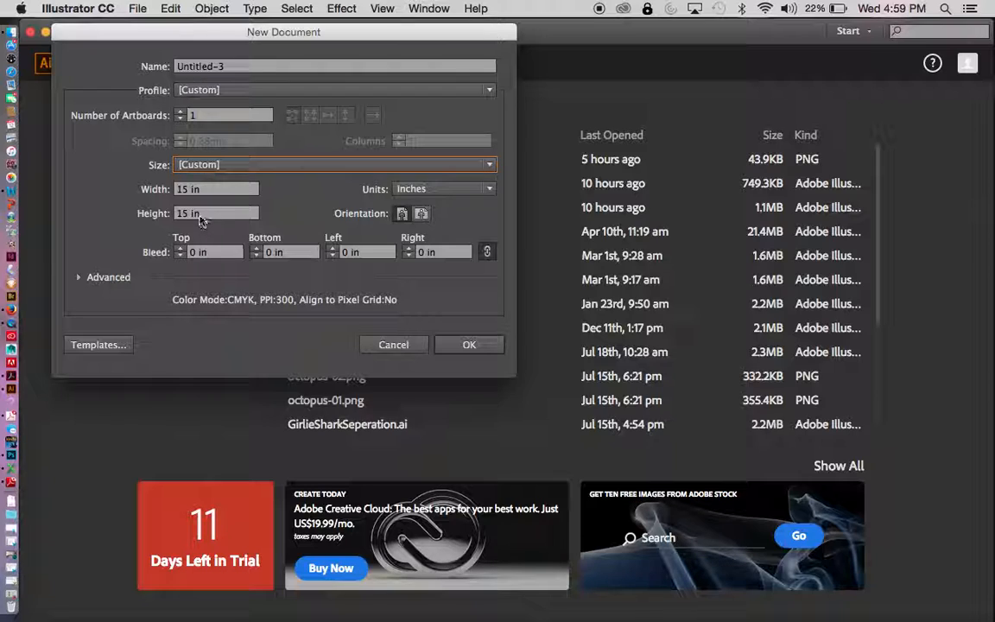
pyautogui.click(474, 349)
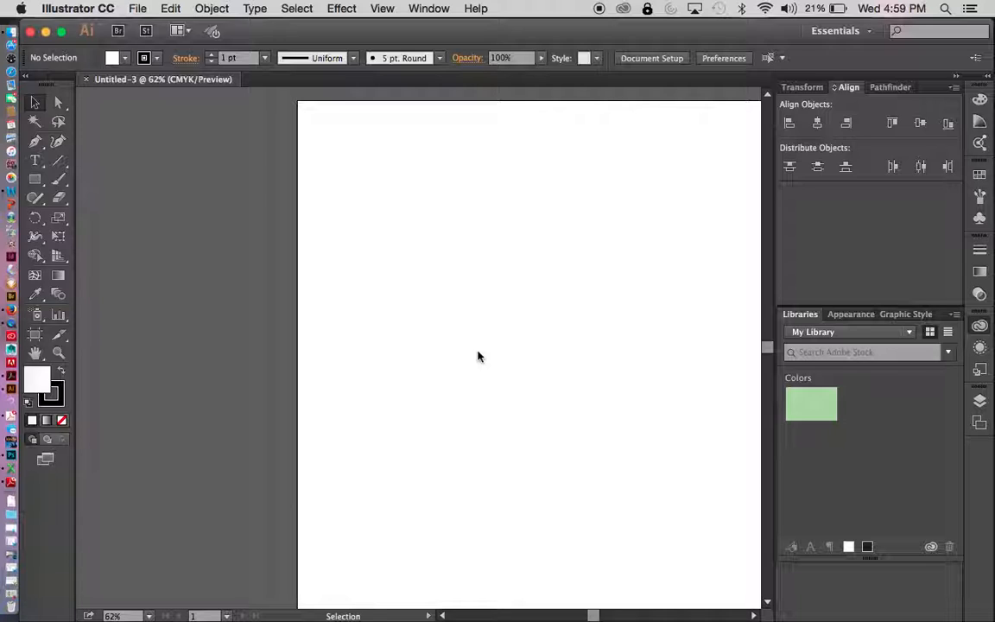
# Set the height of Artboard 1 to 13 in
pyautogui.press('super+0')
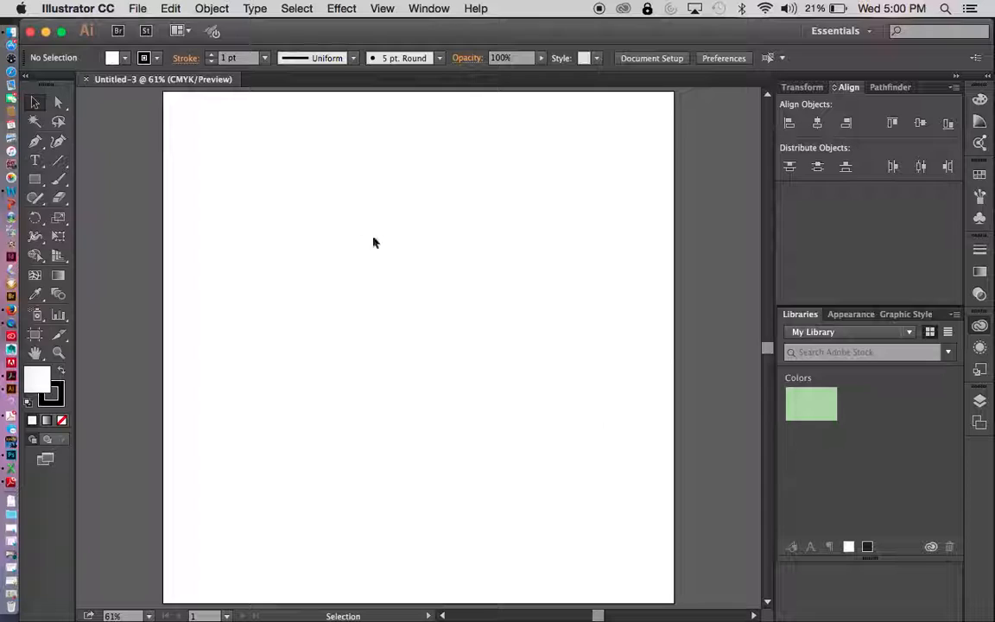
pyautogui.click(36, 335)
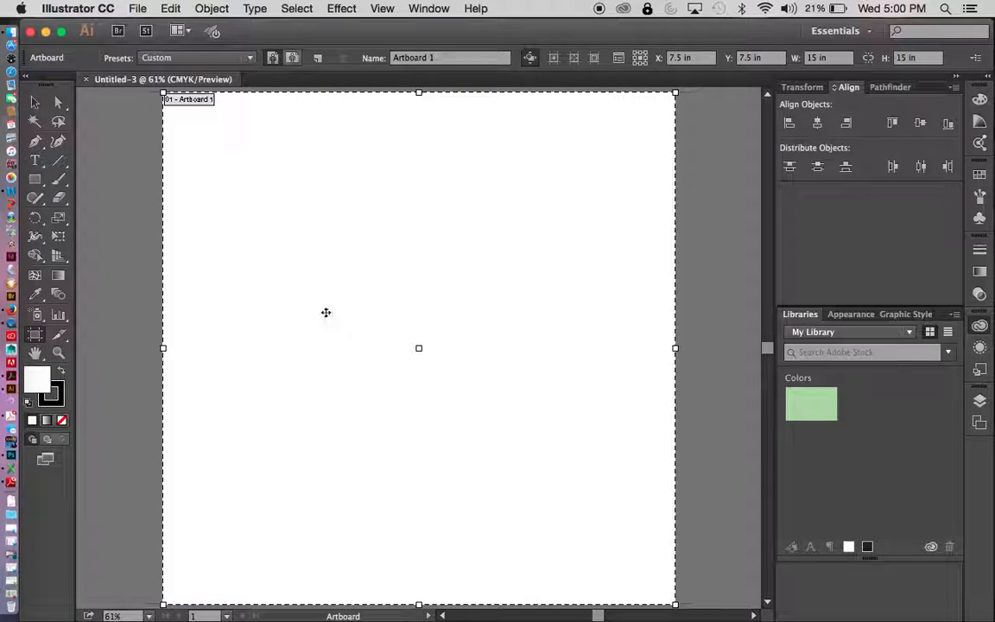
pyautogui.doubleClick(905, 58)
pyautogui.moveTo(906, 60); pyautogui.dragTo(893, 58)
pyautogui.write('13')
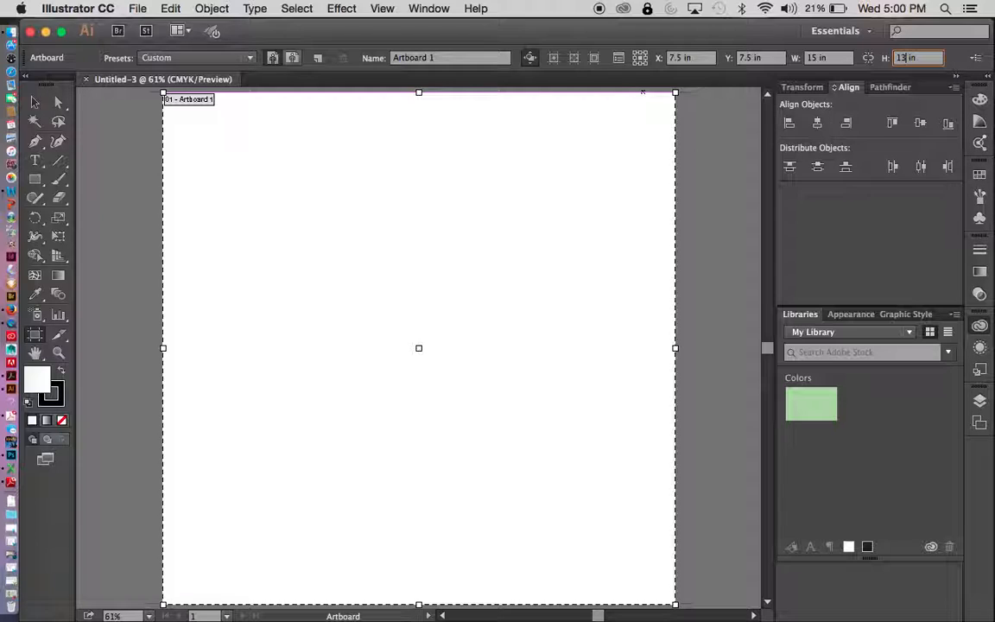
pyautogui.press('Return')
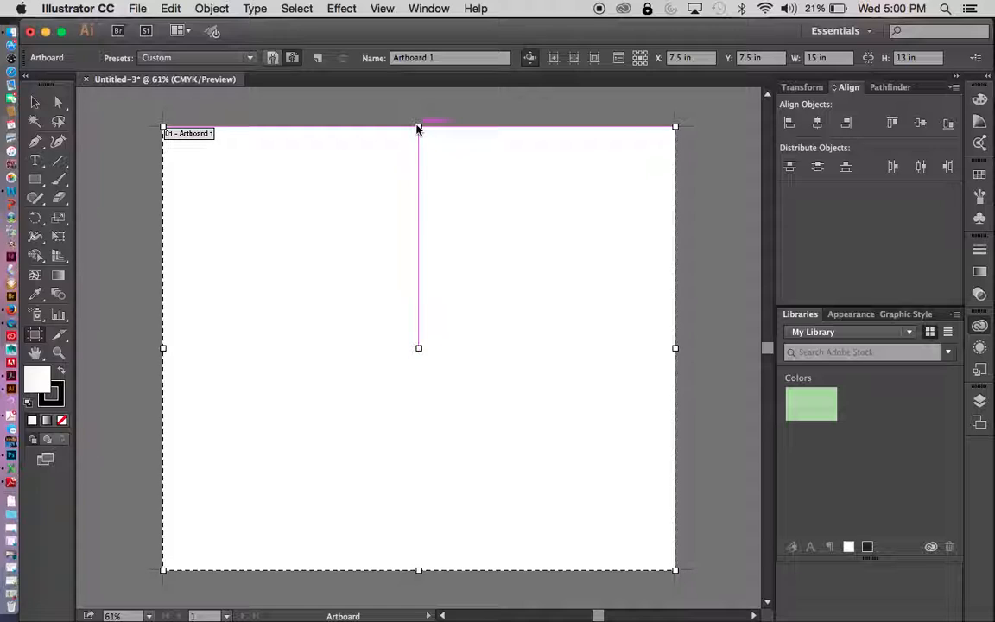
# Stretch the artboard from its upper edge to about 16.44 in tall, and reset its height to 13 in
pyautogui.moveTo(419, 126); pyautogui.dragTo(419, 100)
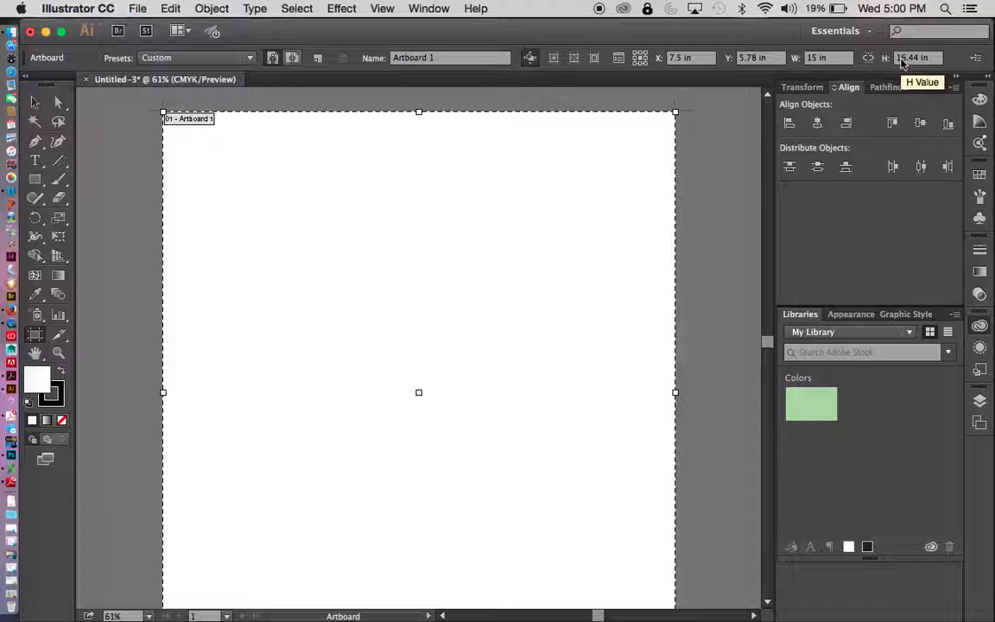
pyautogui.write('13')
pyautogui.press('Return')
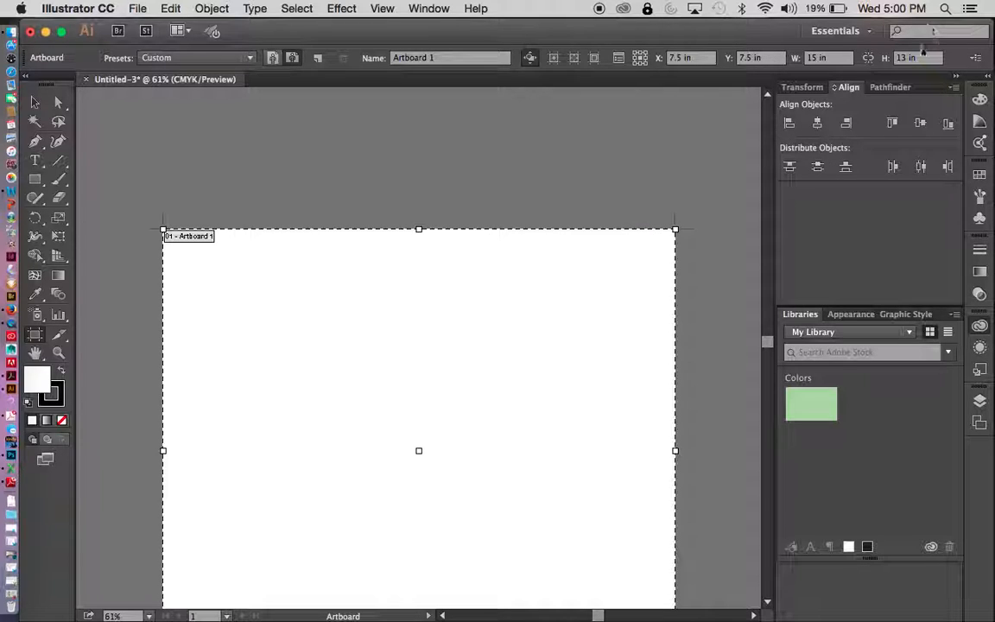
pyautogui.scroll(-5, 697, 161)
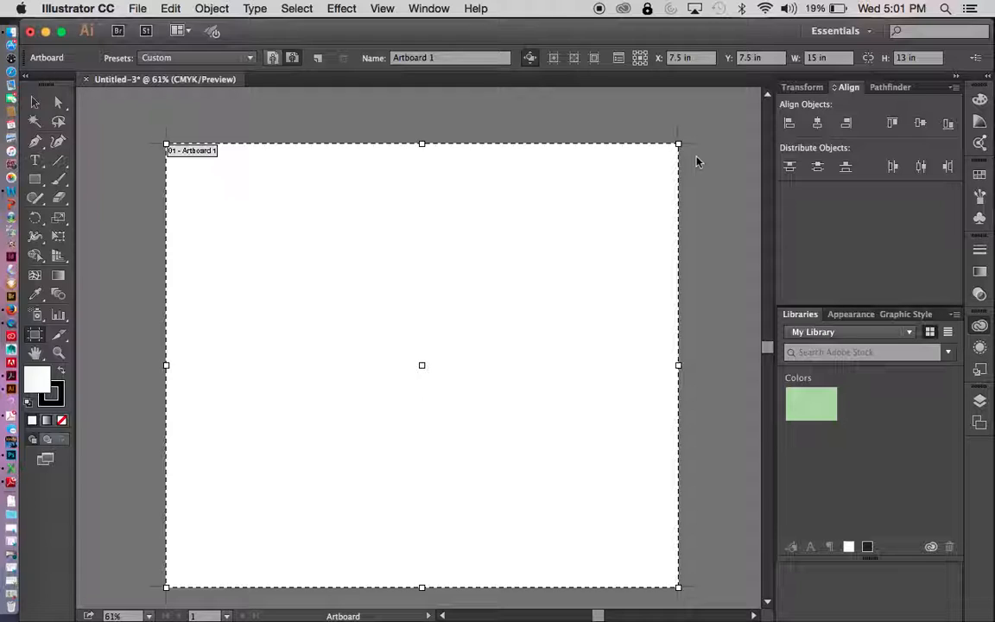
pyautogui.click(38, 105)
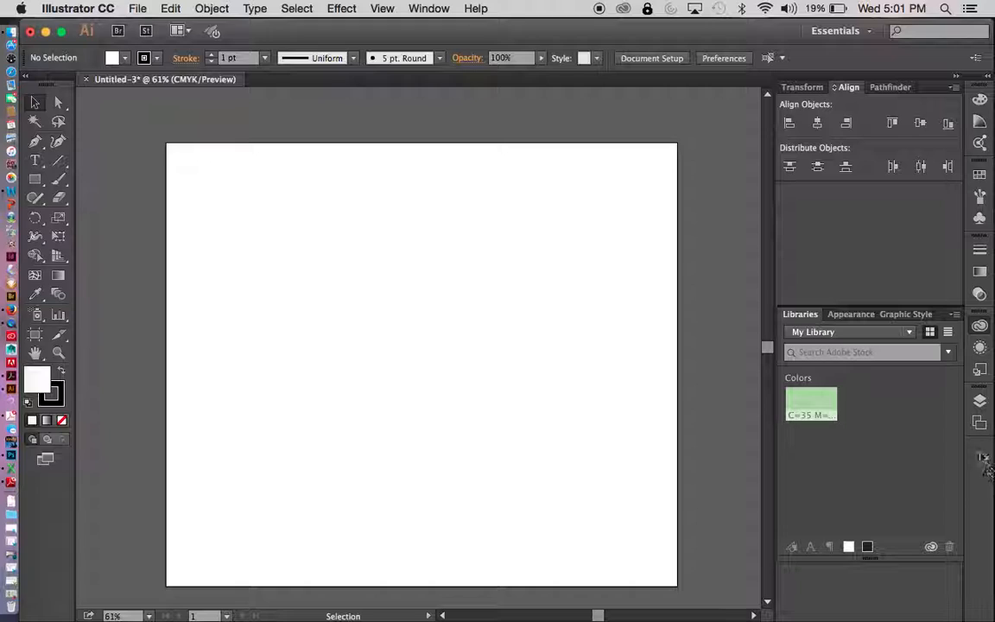
# Add two new artboards to the document's artboard list
pyautogui.click(980, 401)
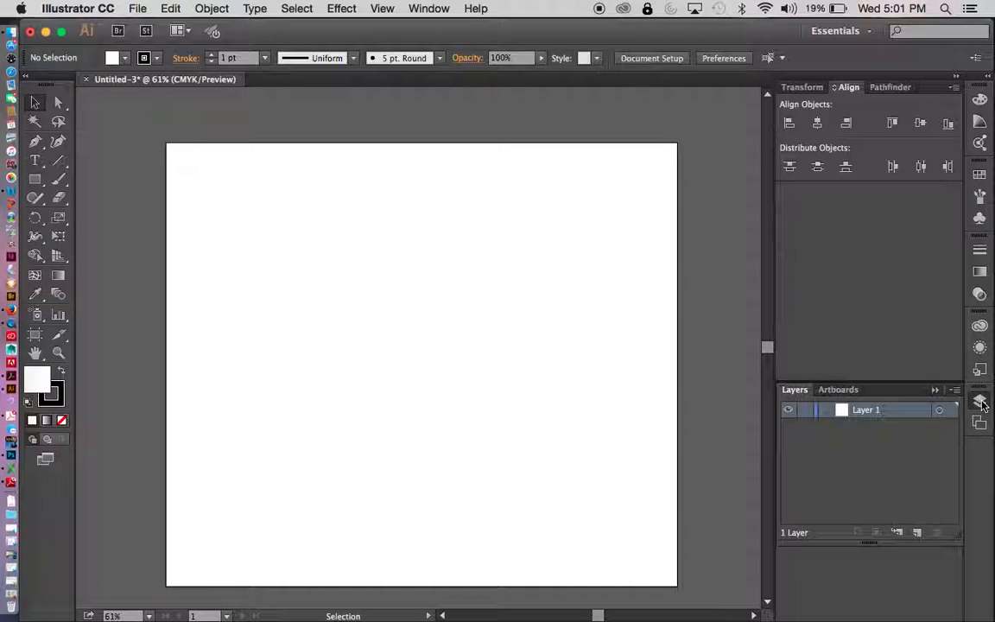
pyautogui.click(837, 390)
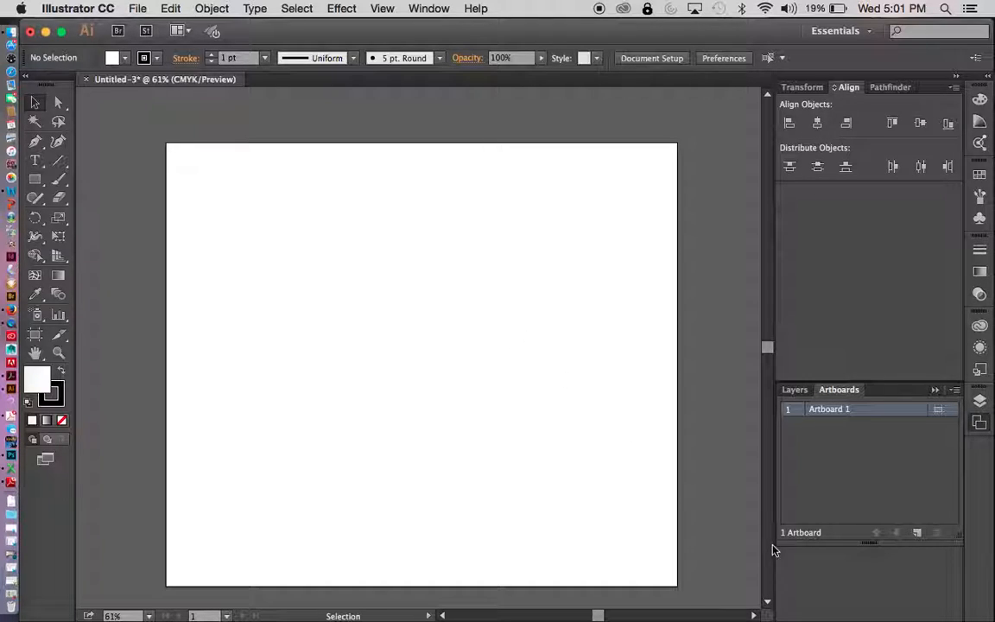
pyautogui.click(917, 533)
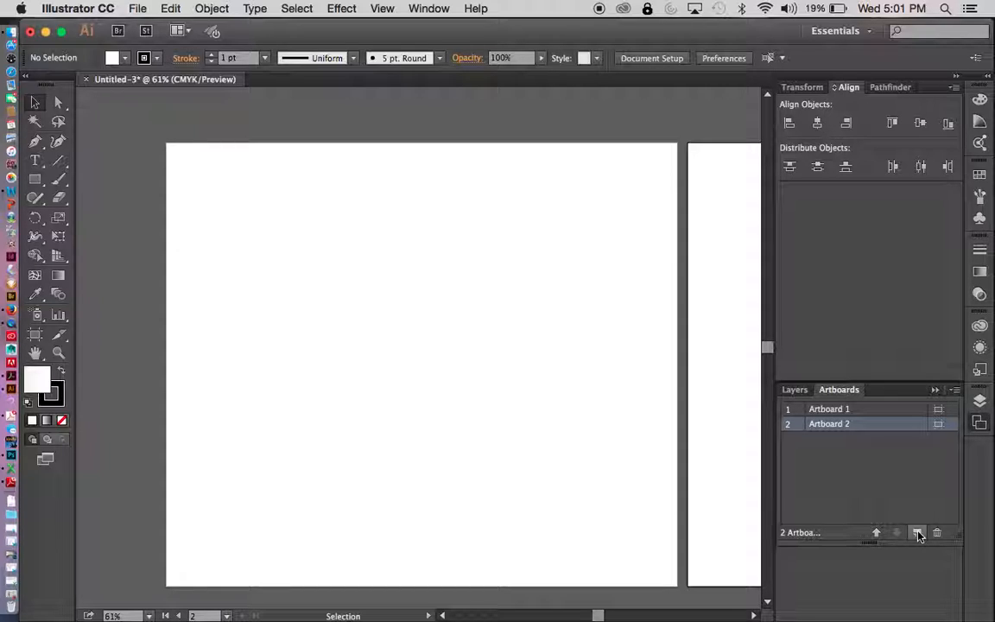
pyautogui.click(916, 533)
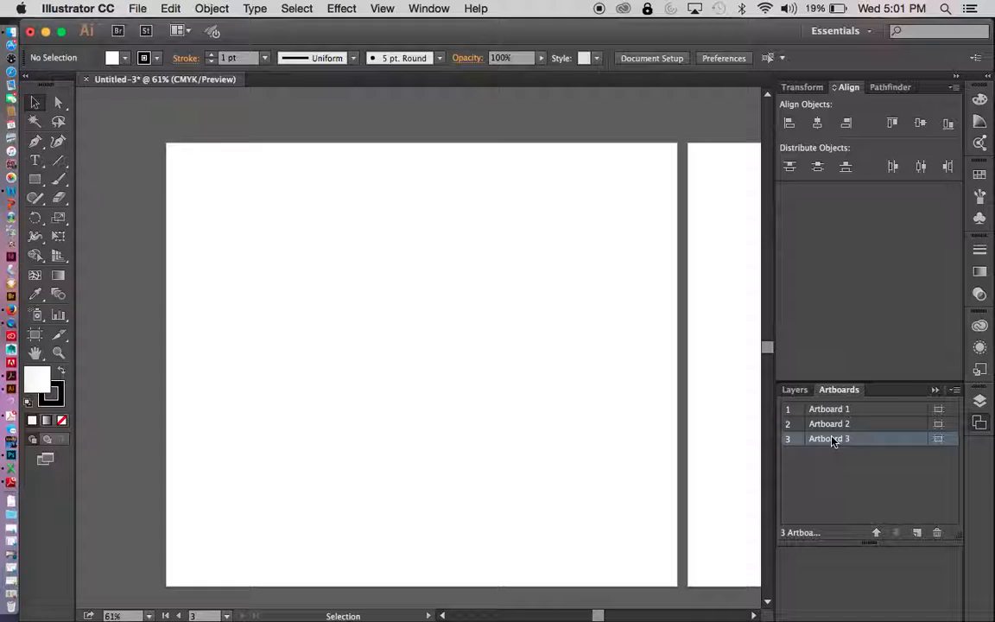
# Move Artboard 3 directly beneath Artboard 1, to about X 7.5 in and Y 21.67 in
pyautogui.click(59, 354)
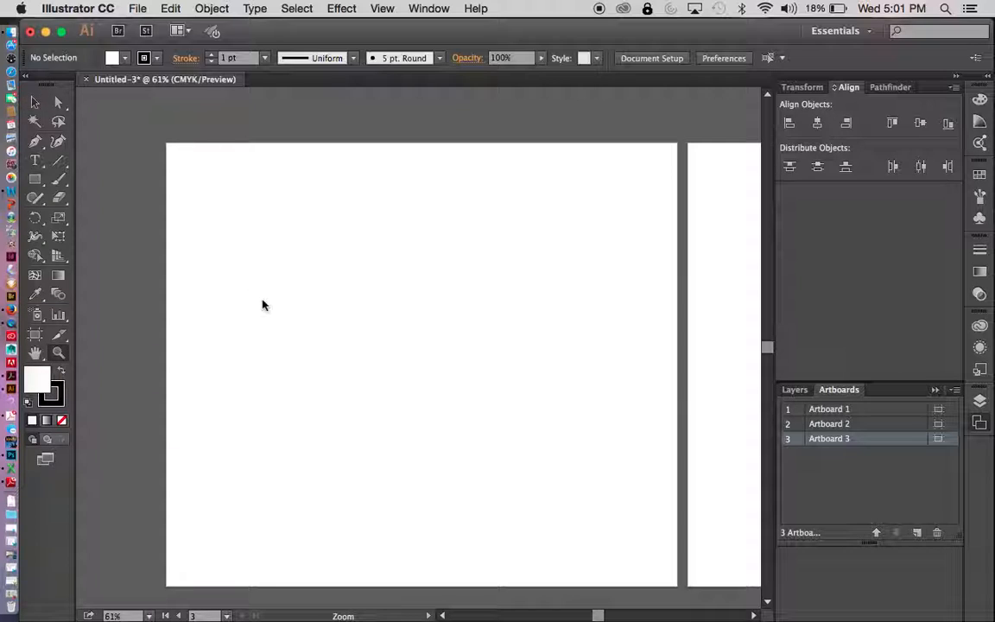
pyautogui.moveTo(262, 300); pyautogui.dragTo(111, 286)
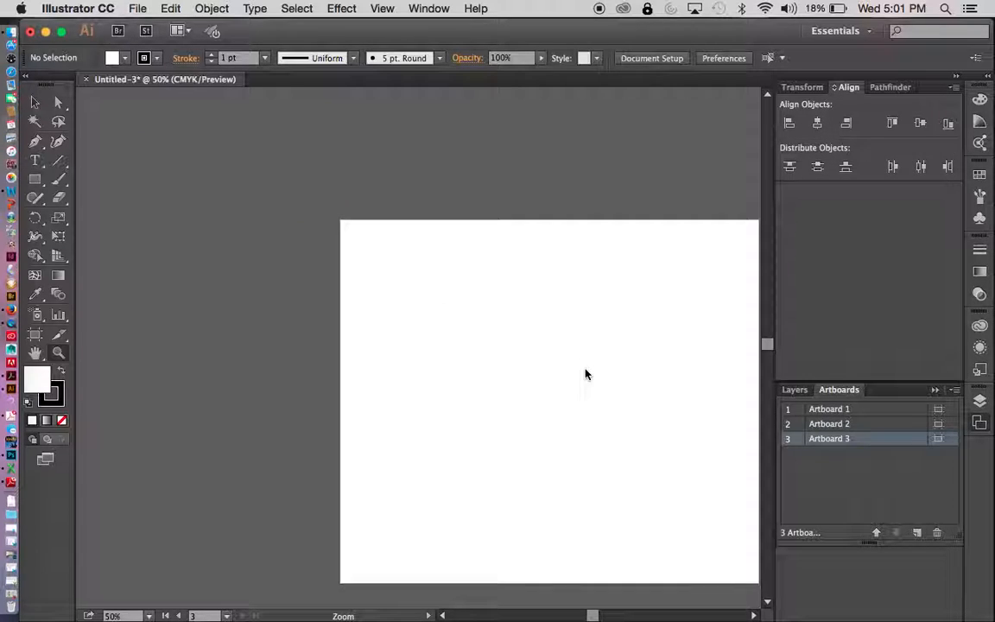
pyautogui.press('space')
pyautogui.moveTo(593, 366); pyautogui.dragTo(153, 310)
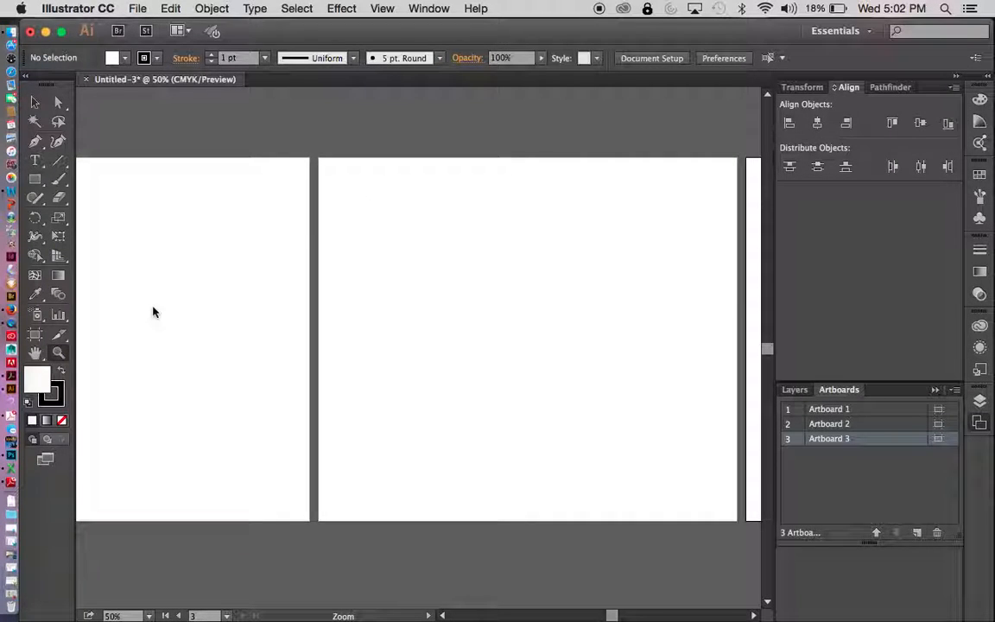
pyautogui.press('super+minus')
pyautogui.press('super+minus')
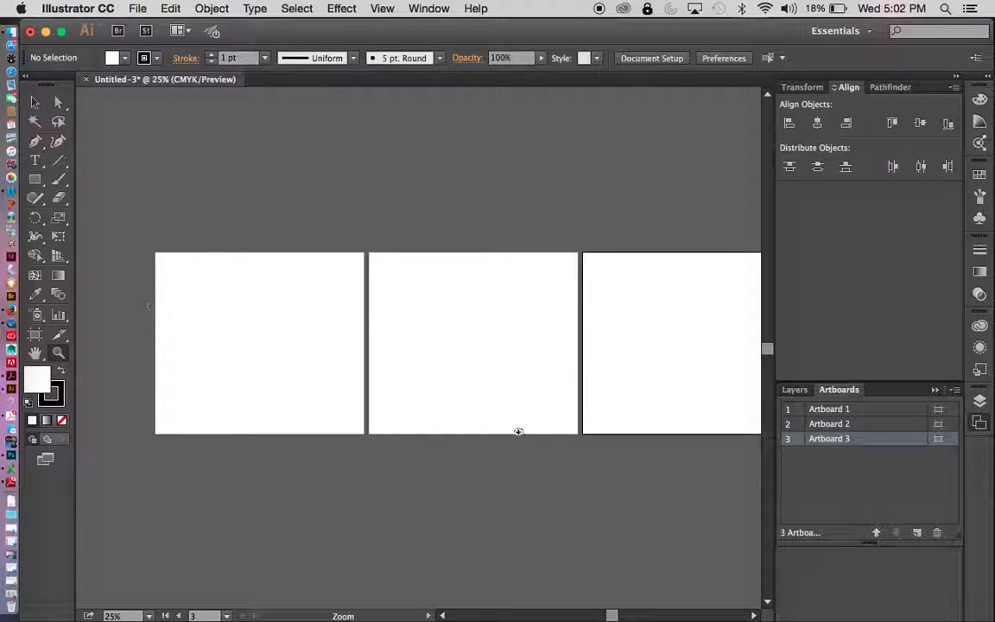
pyautogui.press('space')
pyautogui.moveTo(477, 466); pyautogui.dragTo(432, 394)
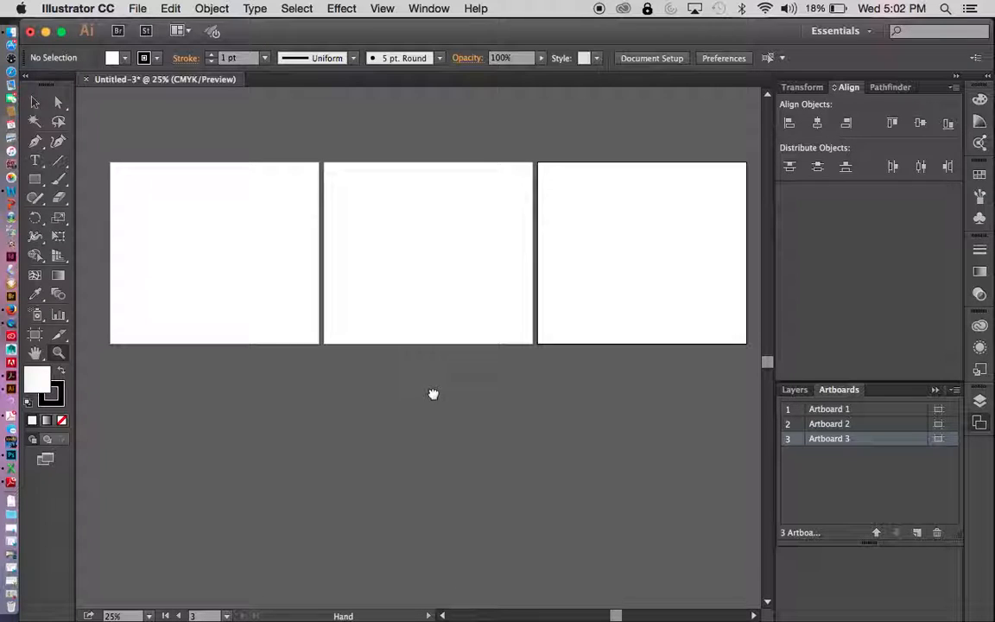
pyautogui.click(34, 334)
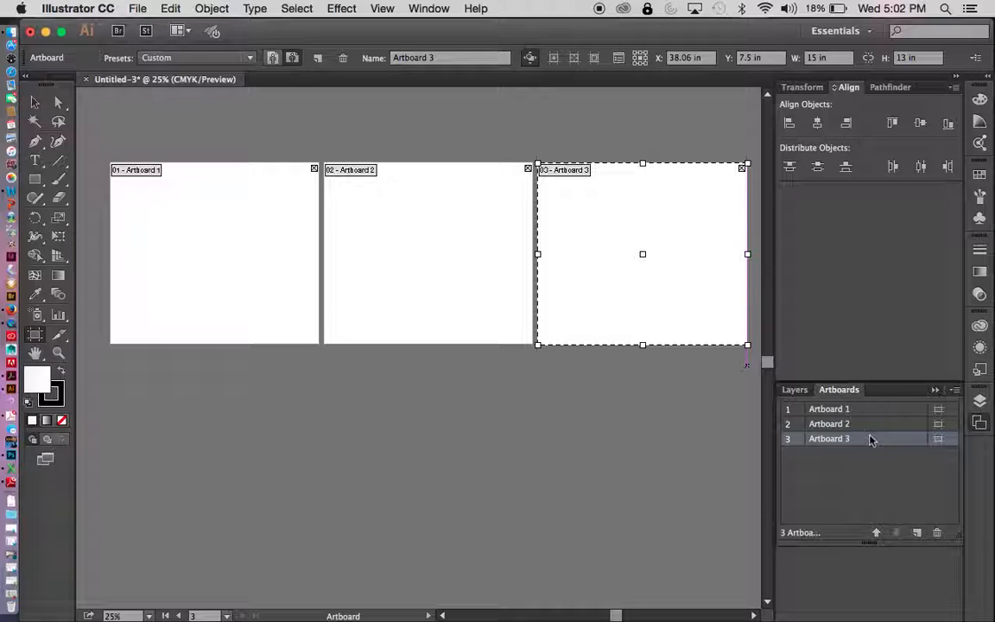
pyautogui.moveTo(704, 294); pyautogui.dragTo(279, 493)
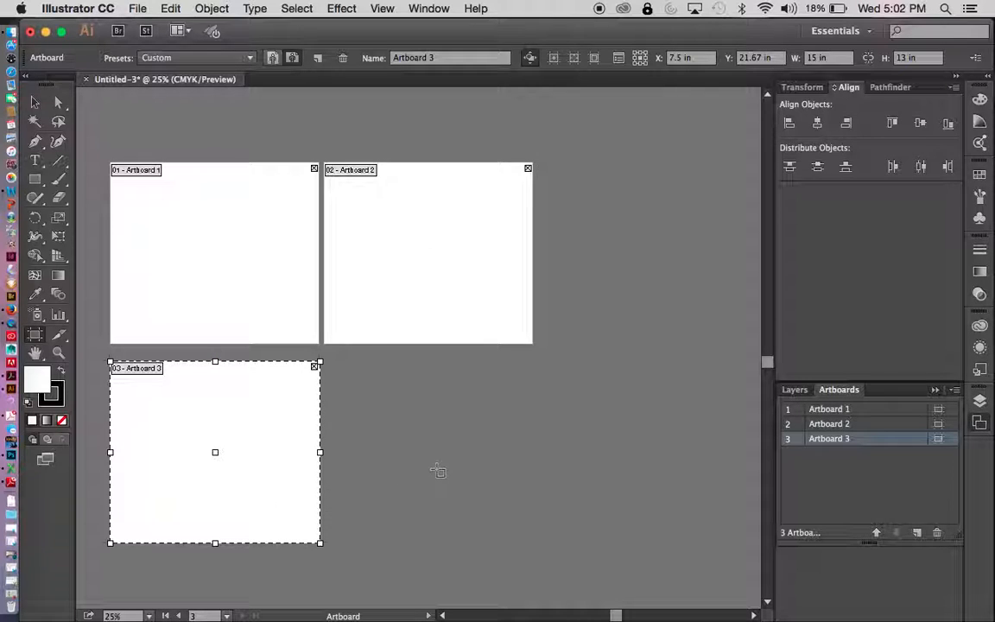
pyautogui.press('v')
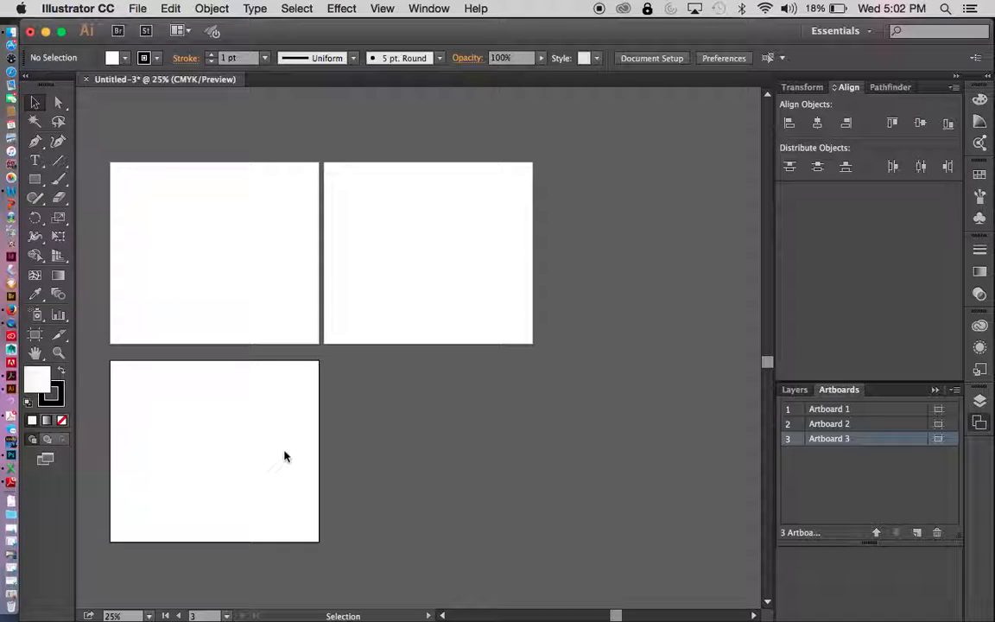
# Add a fourth artboard and move it beneath Artboard 2, beside Artboard 3, at about X 22.78 in and Y 21.67 in
pyautogui.click(918, 534)
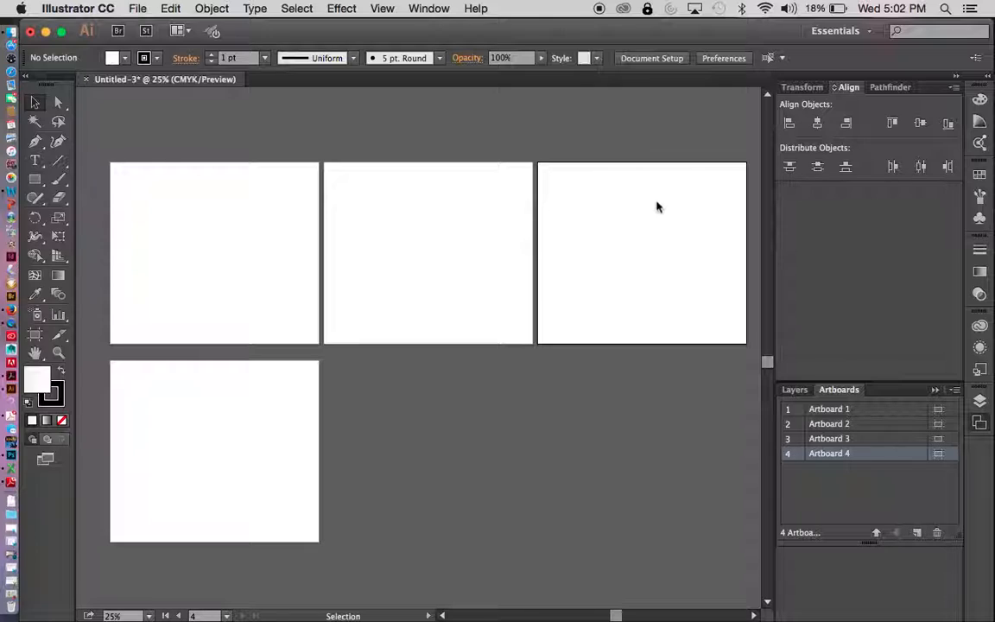
pyautogui.click(34, 335)
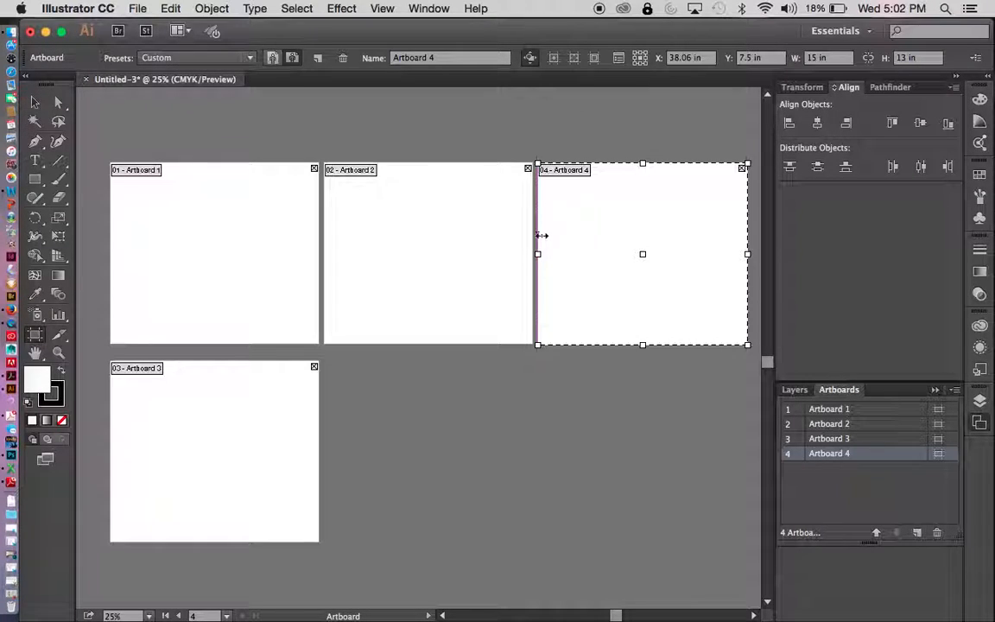
pyautogui.moveTo(593, 263); pyautogui.dragTo(380, 460)
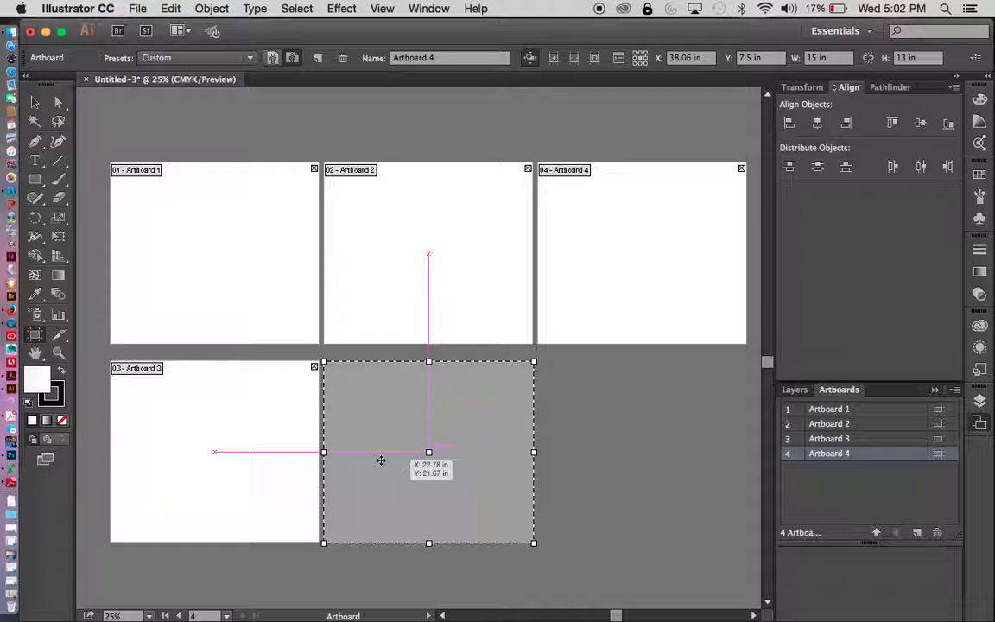
# Finish placing Artboard 4 beside Artboard 3 at X 22.78 in and Y 21.67 in, and leave artboard editing
pyautogui.moveTo(381, 460); pyautogui.dragTo(381, 459)
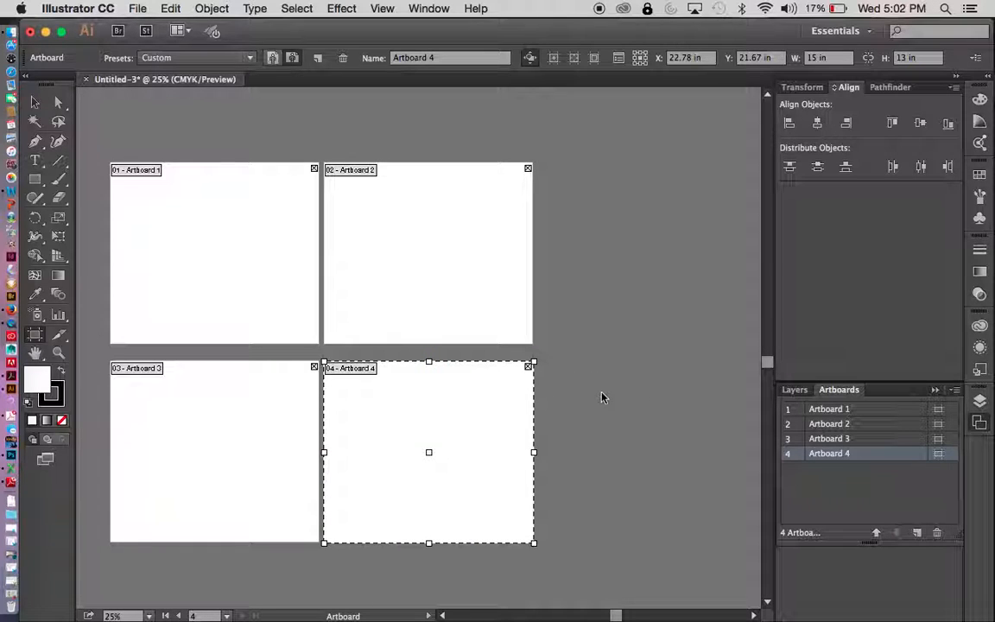
pyautogui.press('Escape')
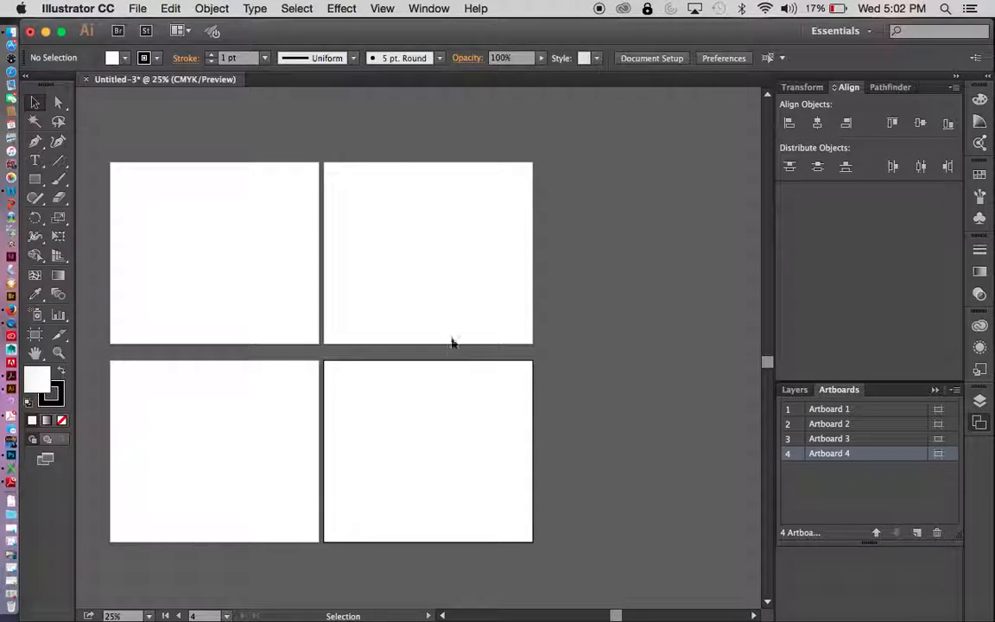
pyautogui.press('space')
pyautogui.moveTo(485, 396); pyautogui.dragTo(572, 380)
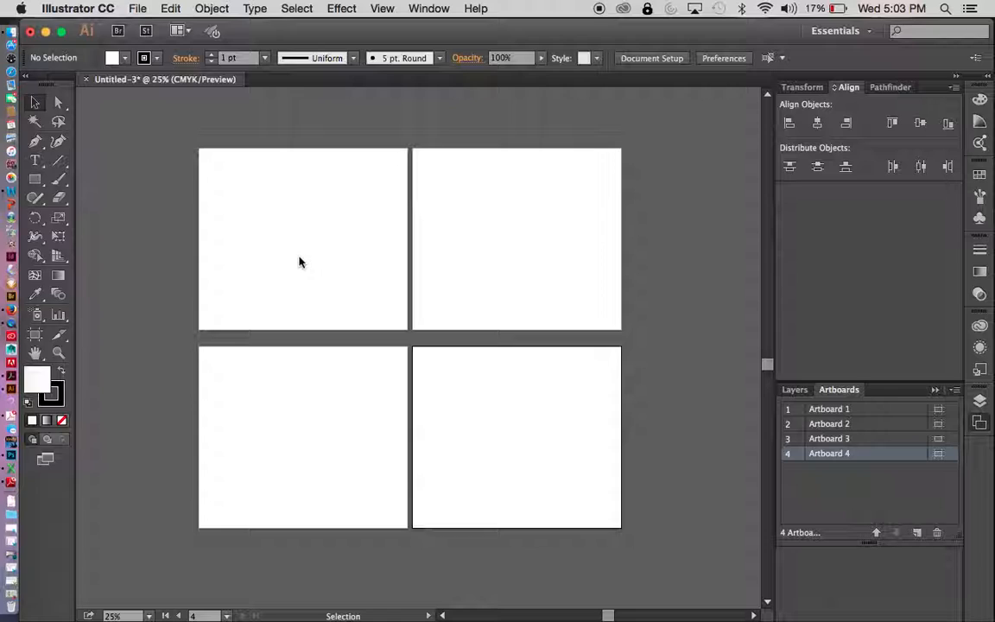
# Move Artboards 1 and 2 slightly down, narrowing the gap above Artboards 3 and 4 to roughly match the gap between columns
pyautogui.click(34, 335)
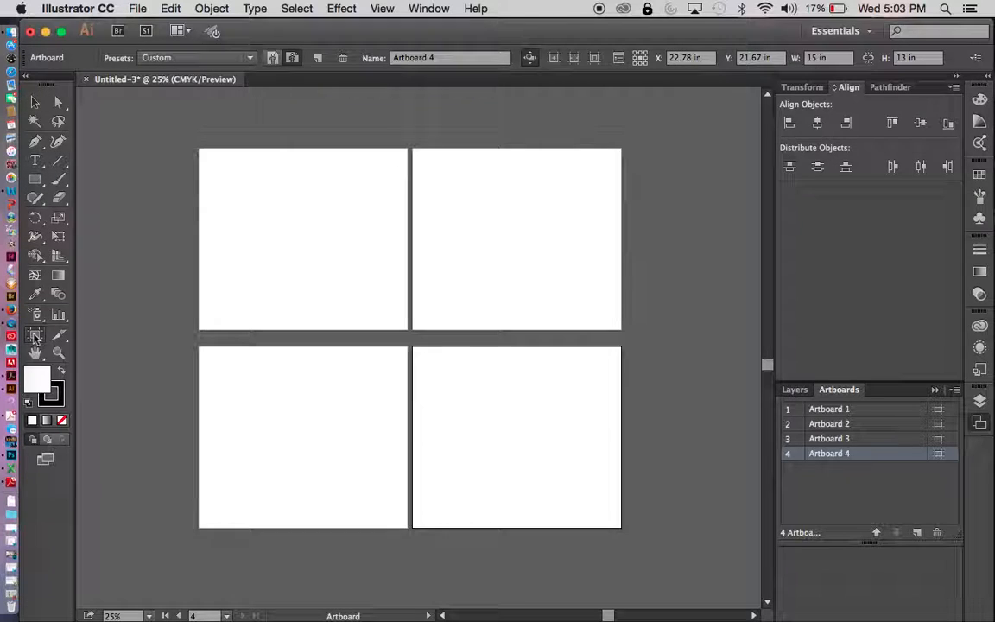
pyautogui.click(284, 225)
pyautogui.moveTo(284, 225); pyautogui.dragTo(285, 234)
pyautogui.click(479, 246)
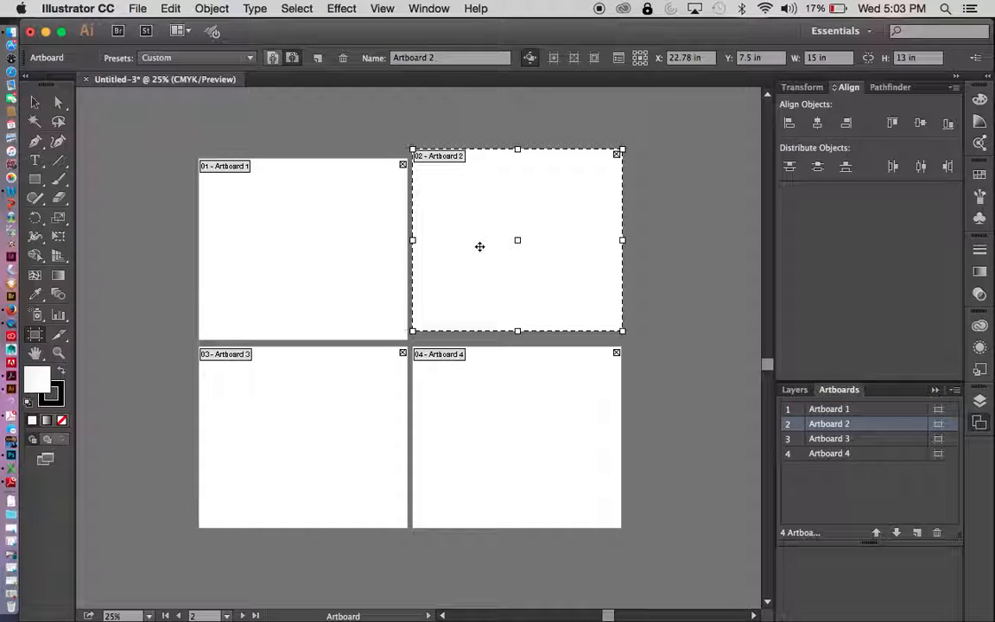
pyautogui.moveTo(479, 246); pyautogui.dragTo(480, 256)
pyautogui.press('Escape')
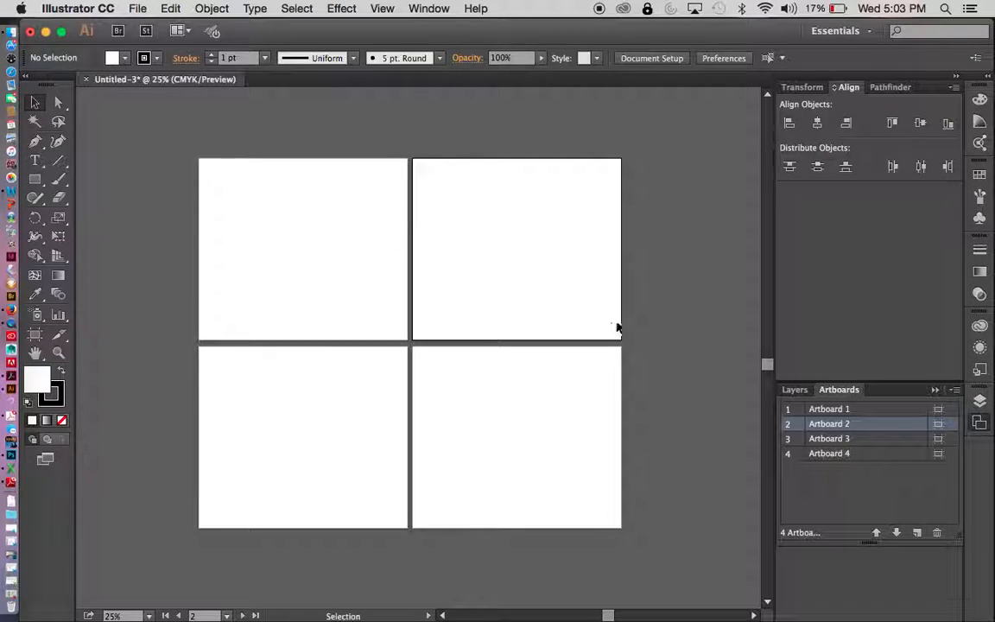
# Activate Artboards 1, 4 and 3 in turn to see which is which, and view the document's layers
pyautogui.click(868, 411)
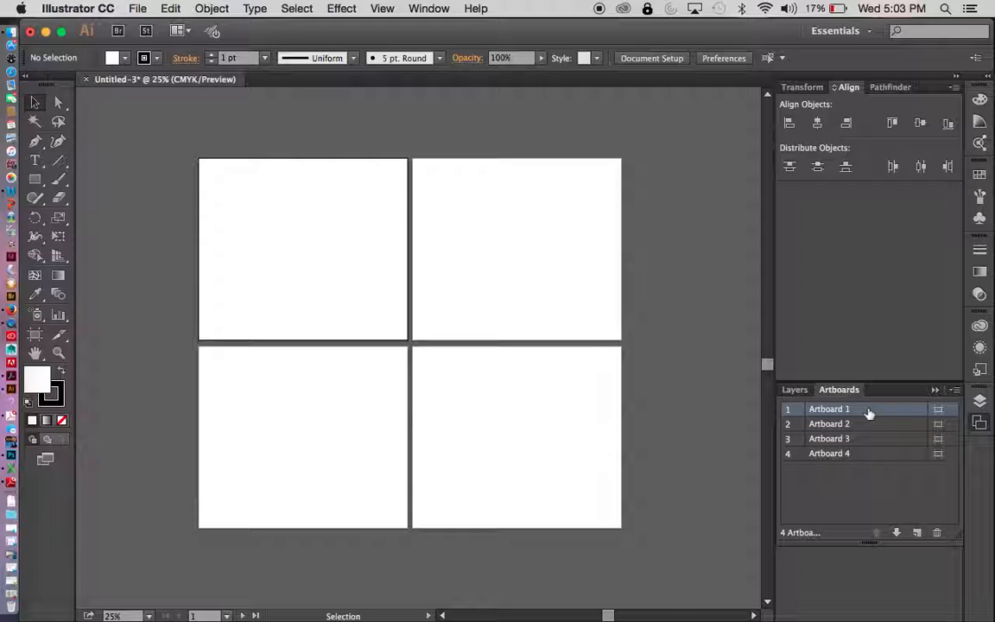
pyautogui.click(872, 454)
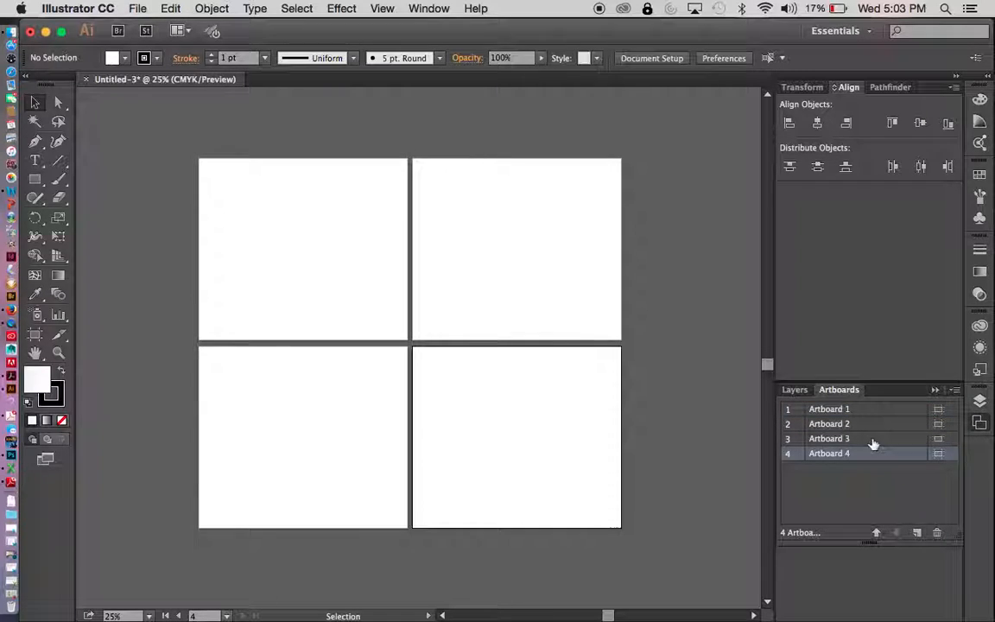
pyautogui.click(871, 438)
pyautogui.click(794, 390)
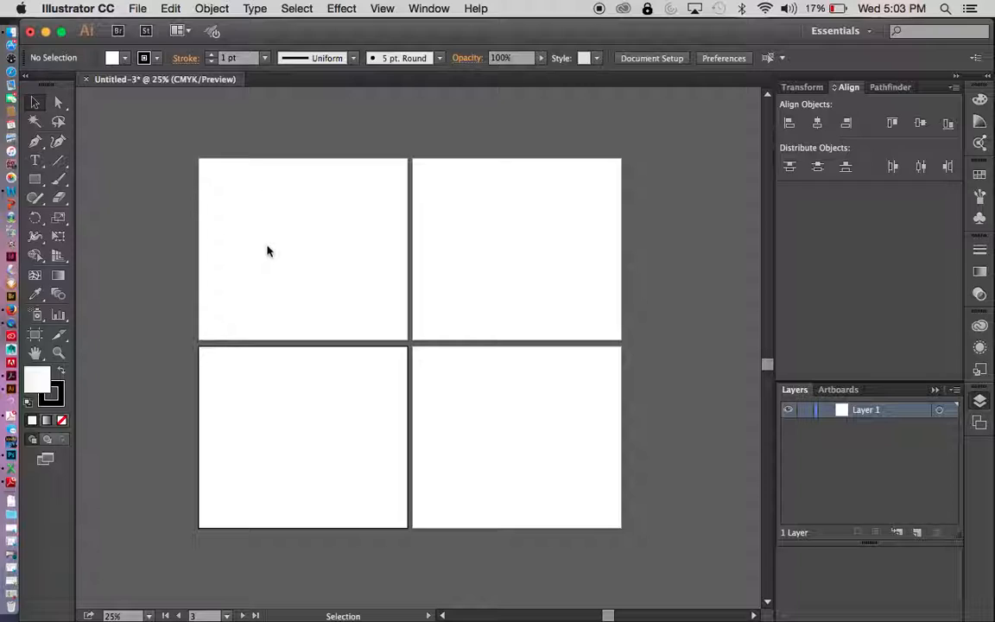
# Make Artboard 1 the active artboard and display the document's layer list
pyautogui.click(857, 390)
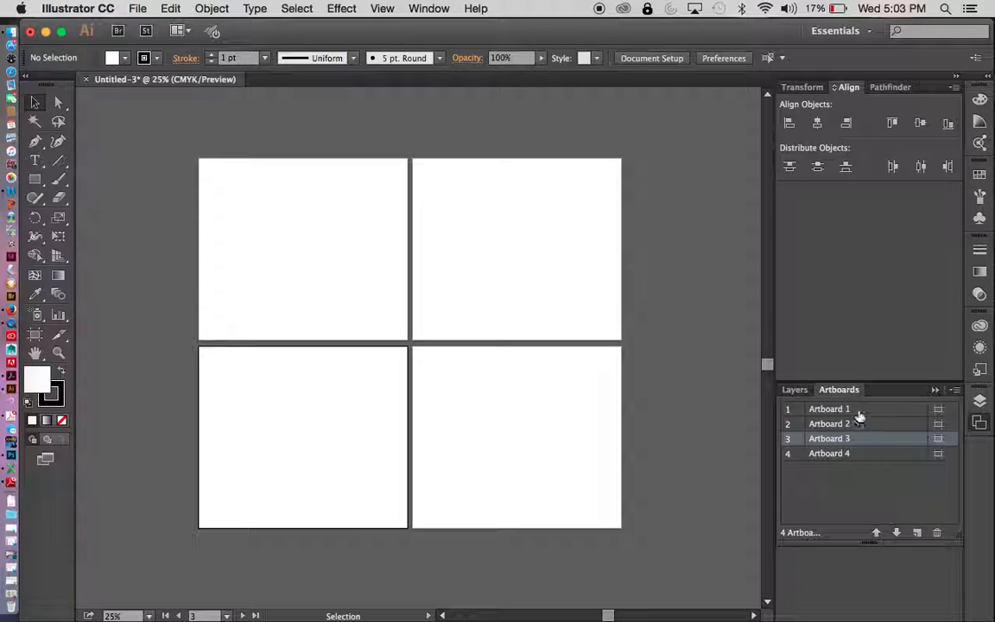
pyautogui.click(859, 411)
pyautogui.click(792, 390)
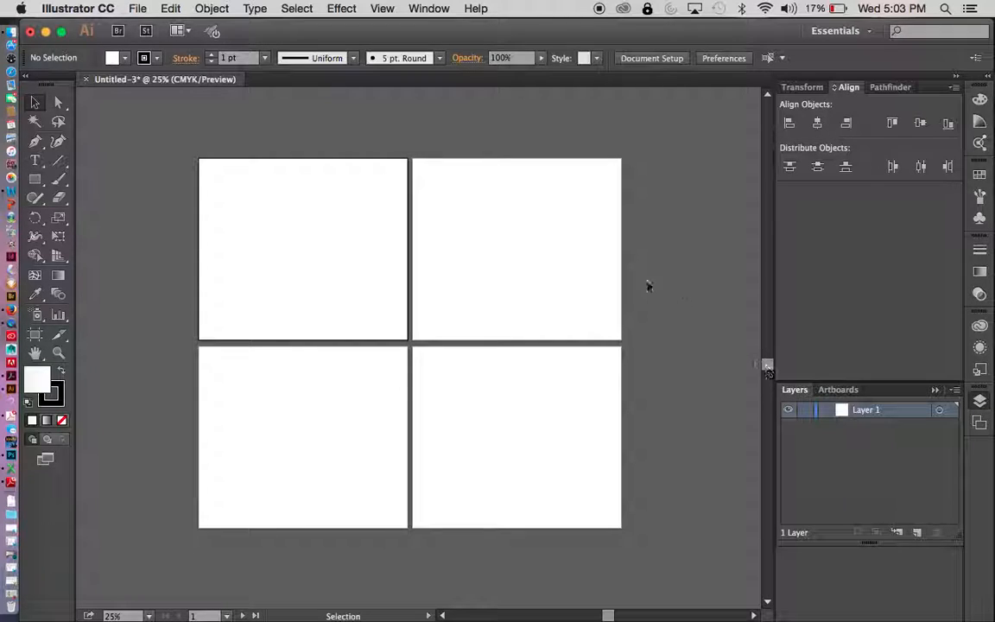